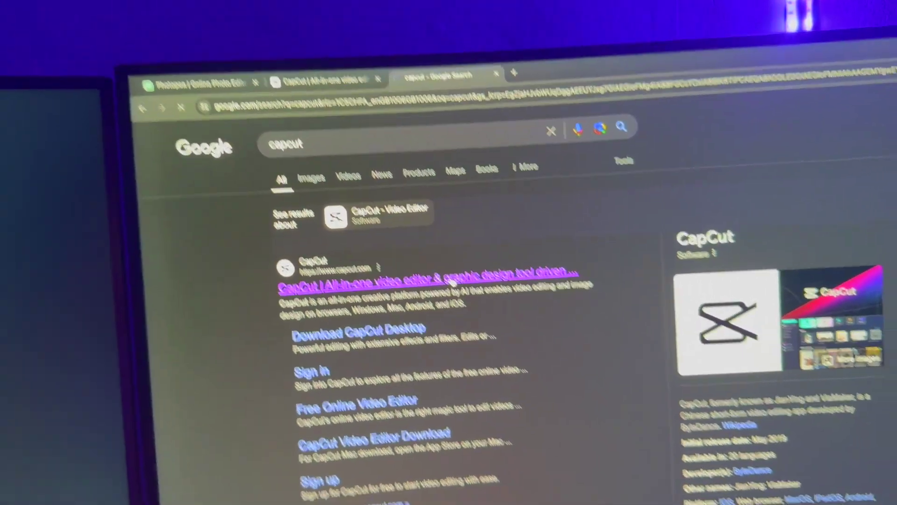
# Step: Open capcut.com from the top Google result, 'CapCut | All-in-one video editor'
pyautogui.click(452, 281)
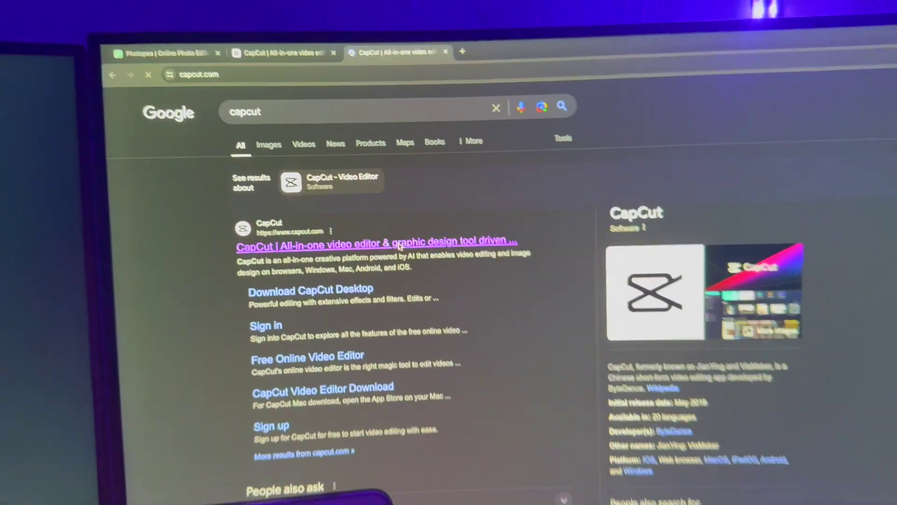